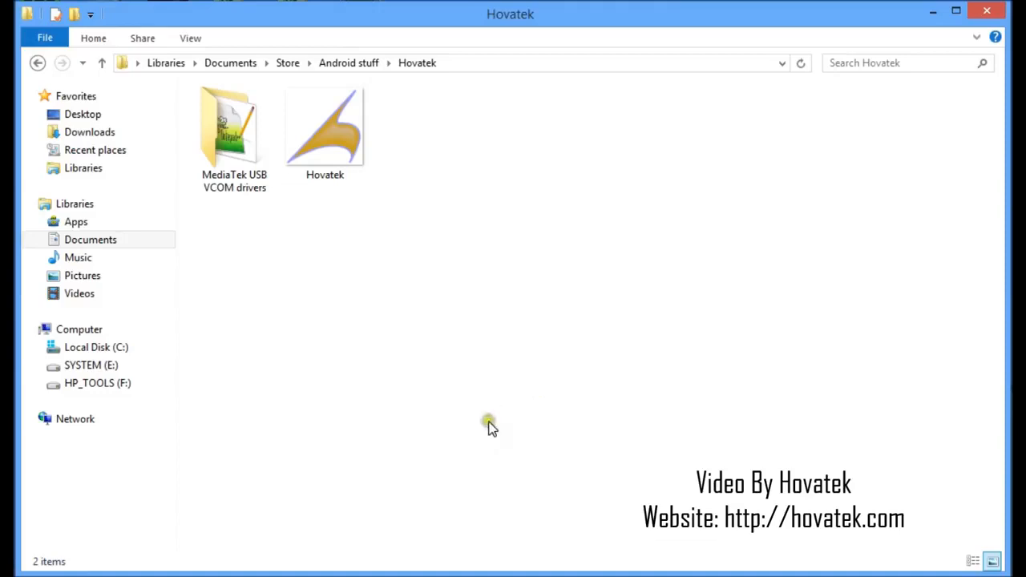
# Search the system settings for "device mana" and open Device Manager in front of the Hovatek folder window
pyautogui.click(488, 421)
pyautogui.click(461, 305)
pyautogui.press('super')
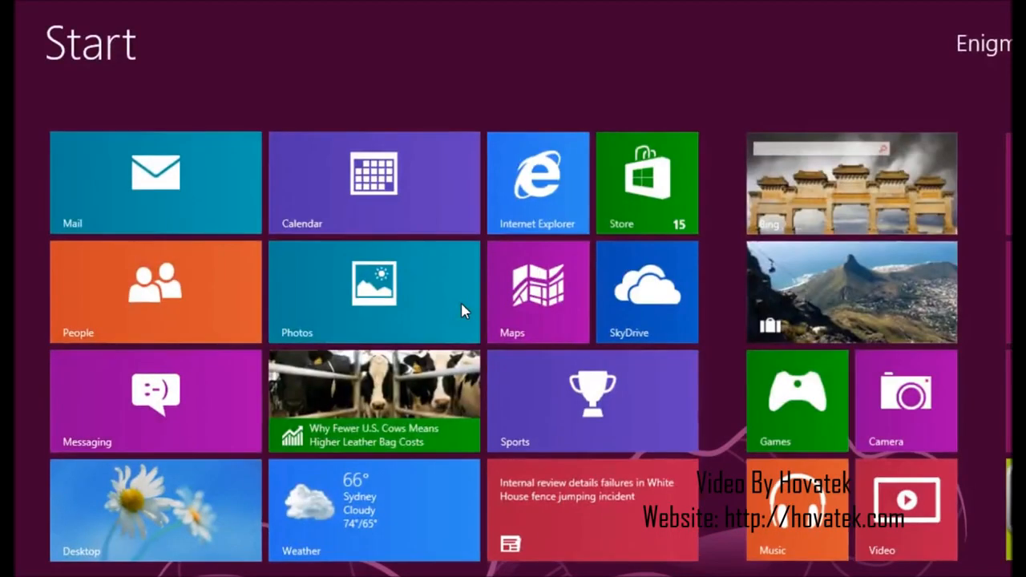
pyautogui.write('devic')
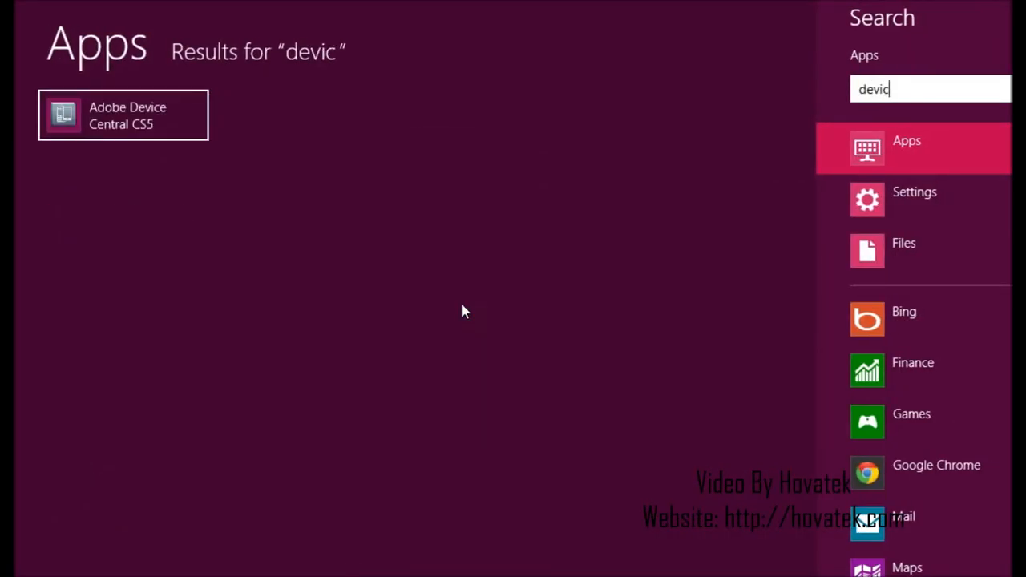
pyautogui.write('e mana')
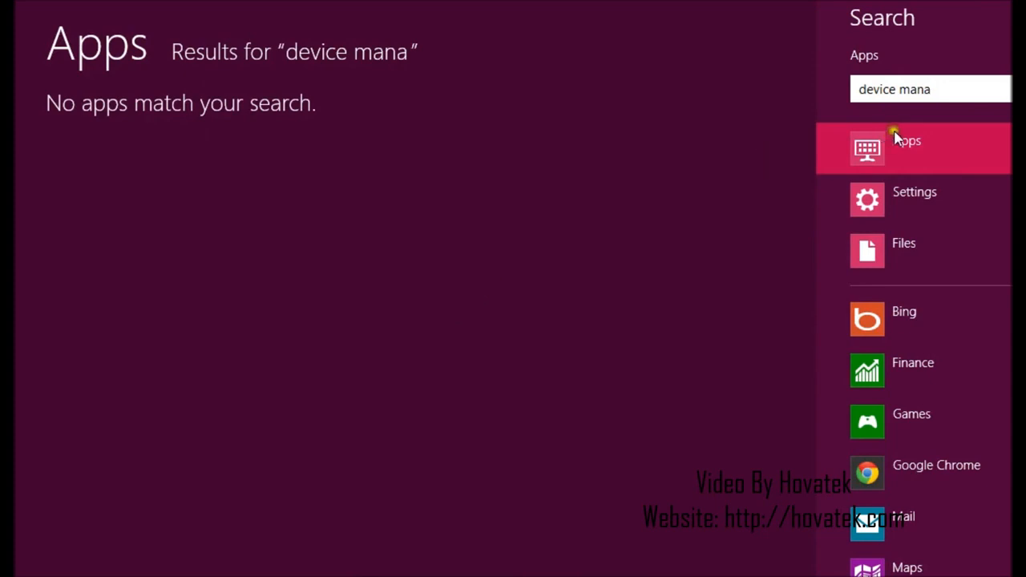
pyautogui.click(932, 199)
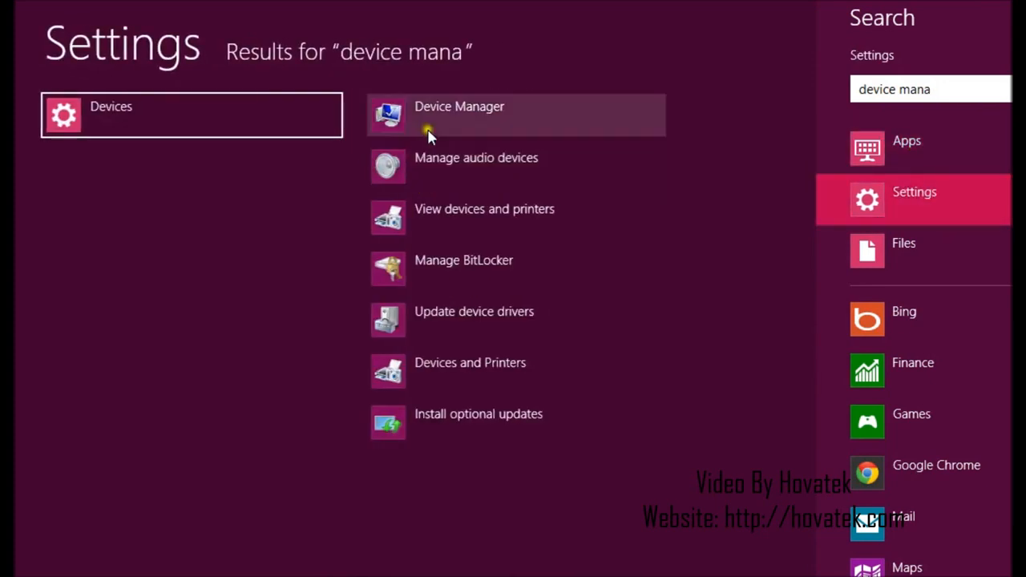
pyautogui.click(427, 131)
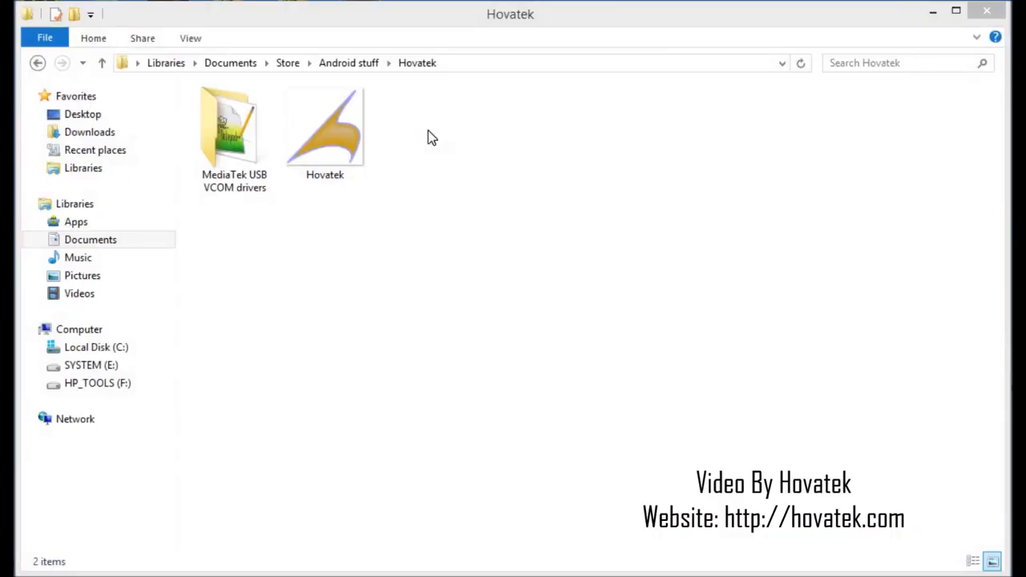
pyautogui.moveTo(412, 26); pyautogui.dragTo(603, 71)
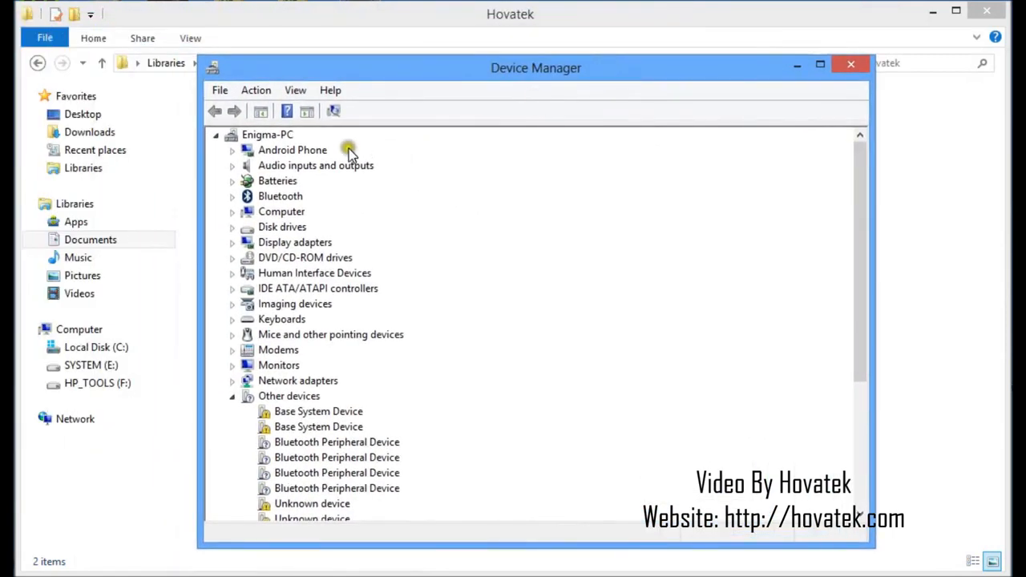
# Start adding legacy hardware, choosing manual selection from a list and Show All Devices as the hardware type
pyautogui.click(304, 156)
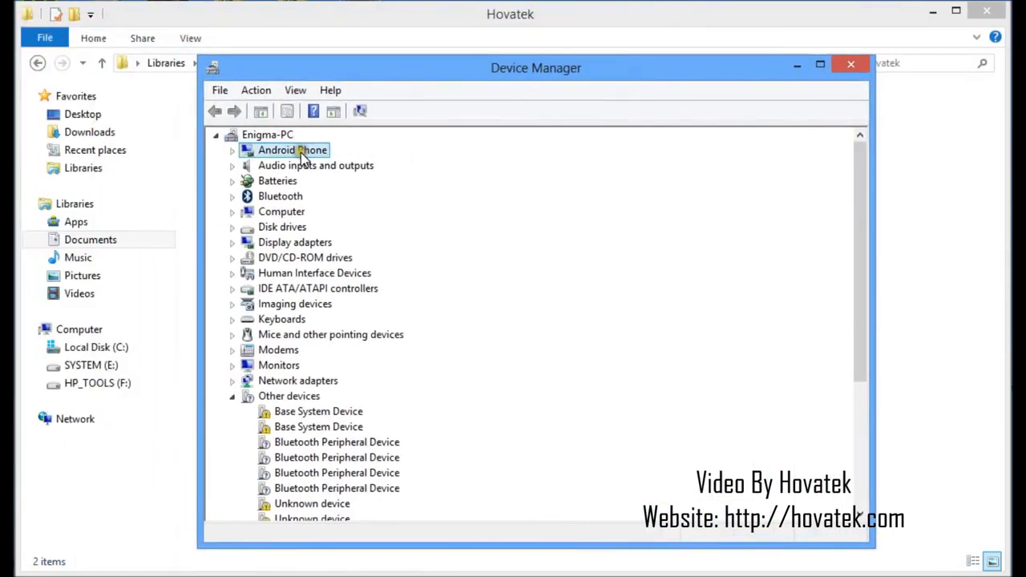
pyautogui.click(257, 91)
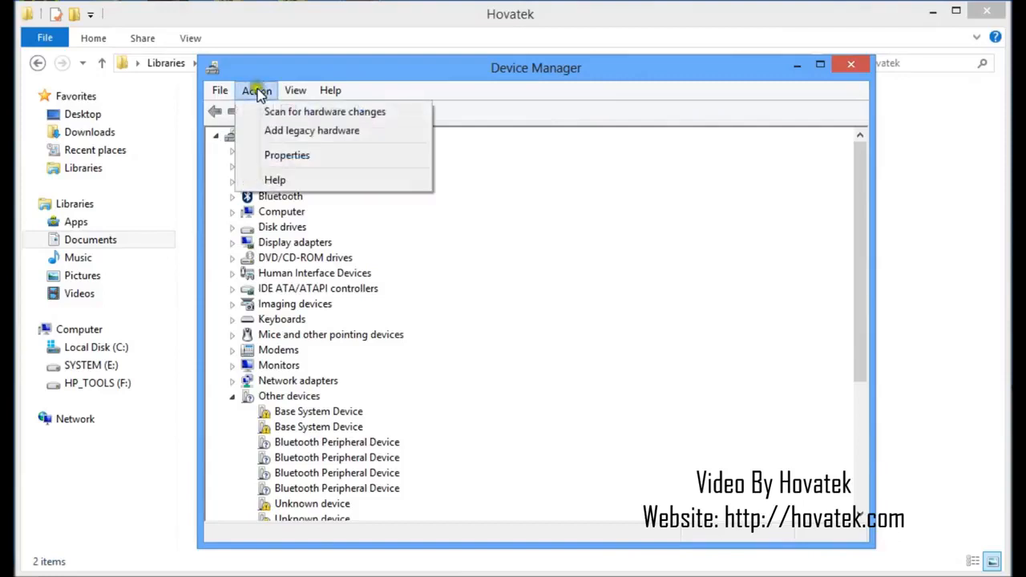
pyautogui.click(282, 136)
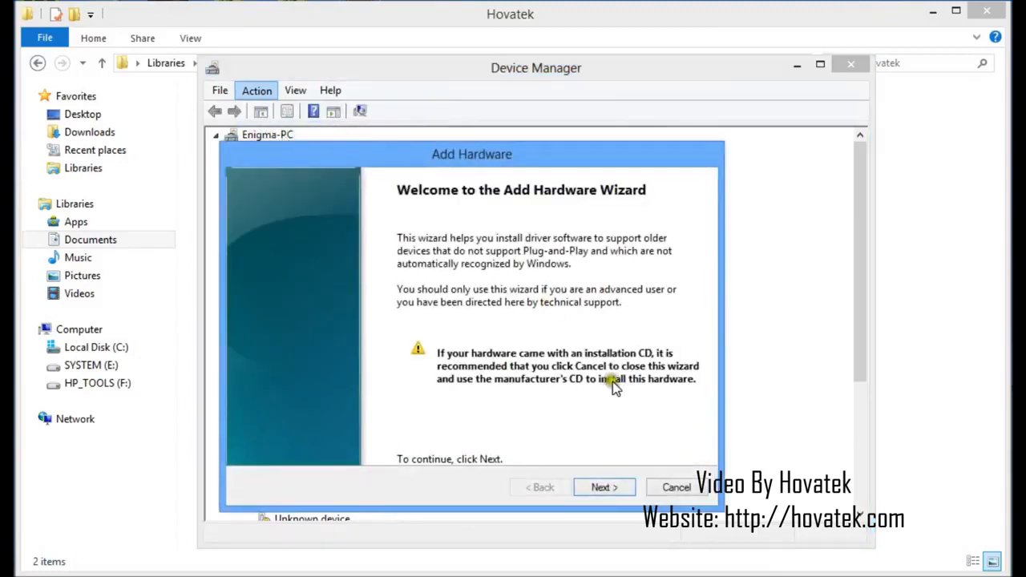
pyautogui.click(615, 486)
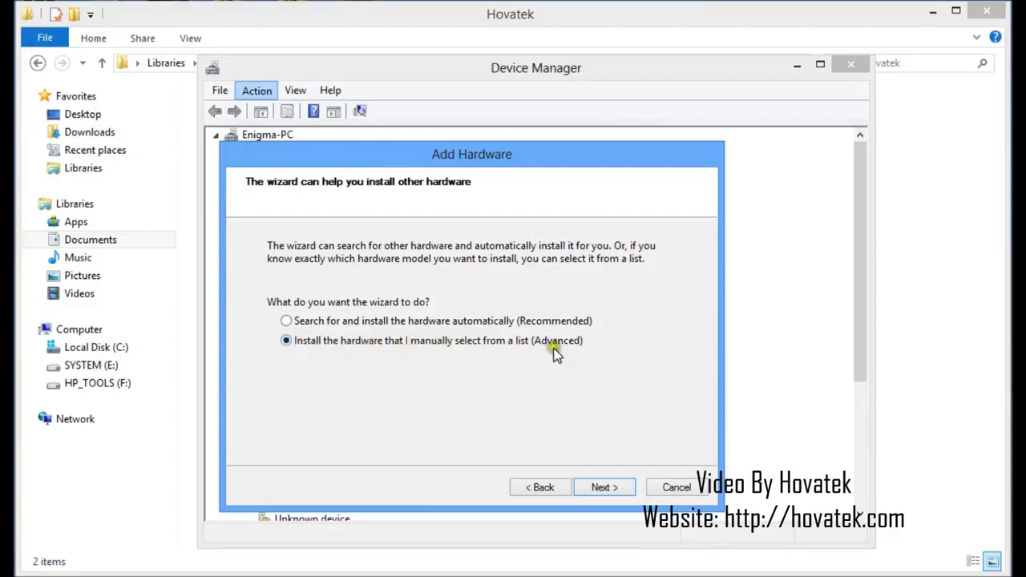
pyautogui.click(610, 494)
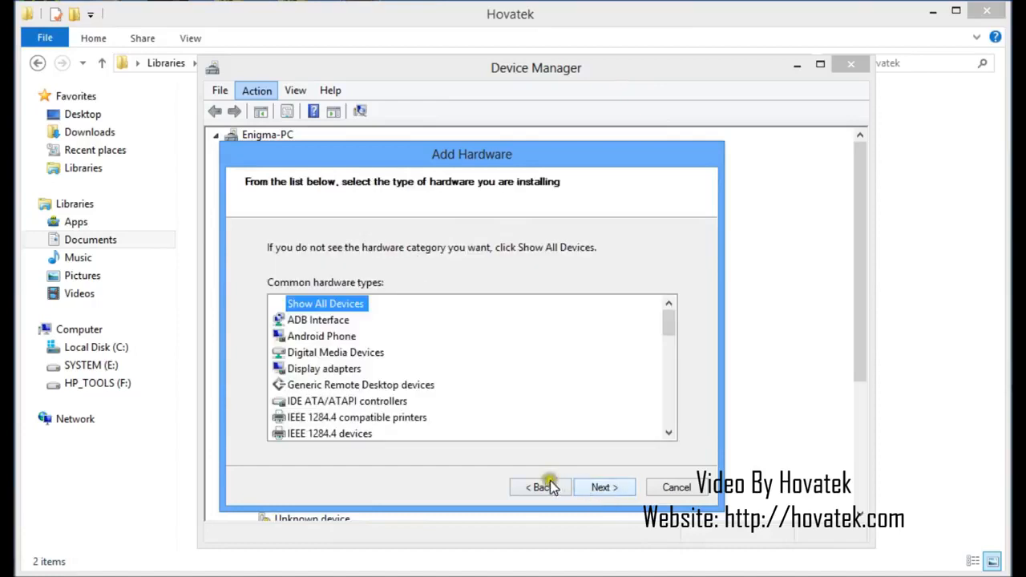
pyautogui.click(600, 489)
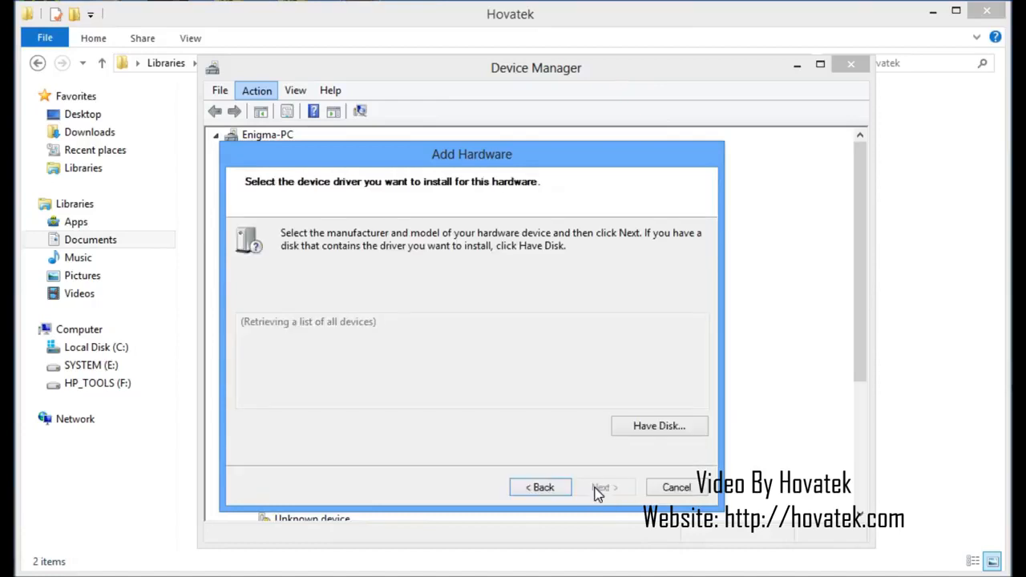
# Choose to install from disk and browse from the Hovatek folder through MediaTek USB VCOM drivers, Drivers and USB VCOM Driver to Win7
pyautogui.click(639, 427)
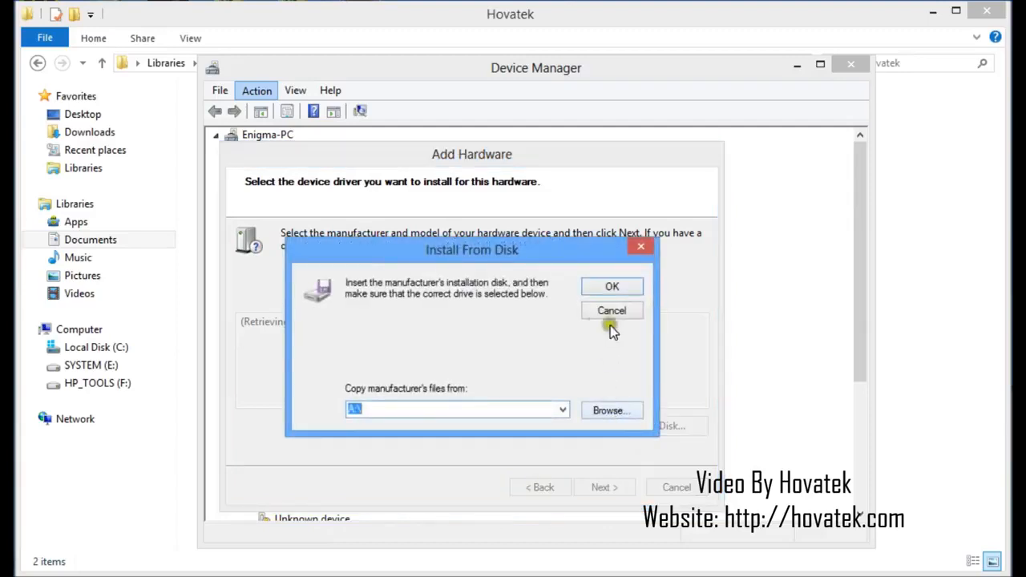
pyautogui.click(612, 410)
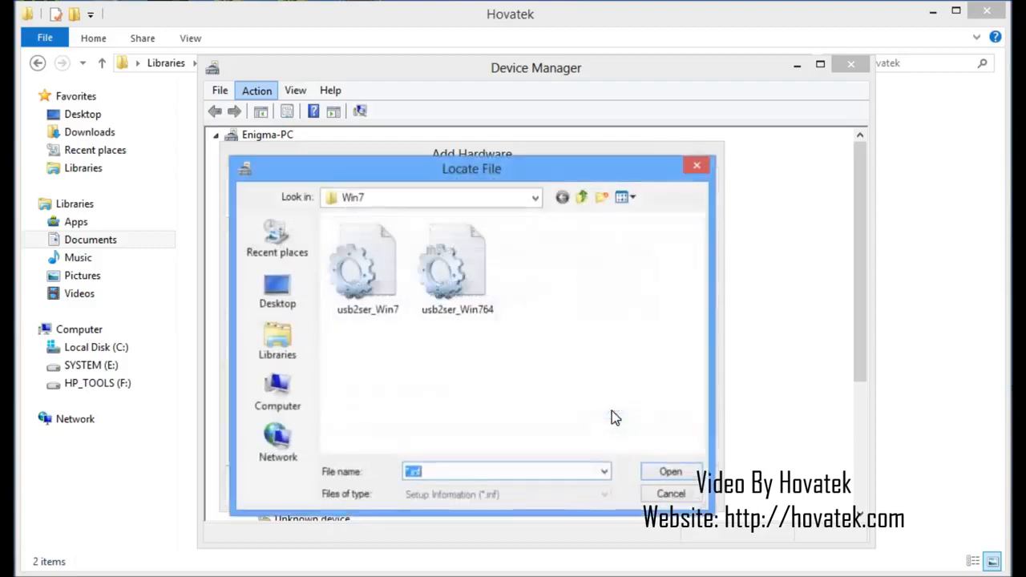
pyautogui.click(585, 197)
pyautogui.click(584, 197)
pyautogui.click(585, 197)
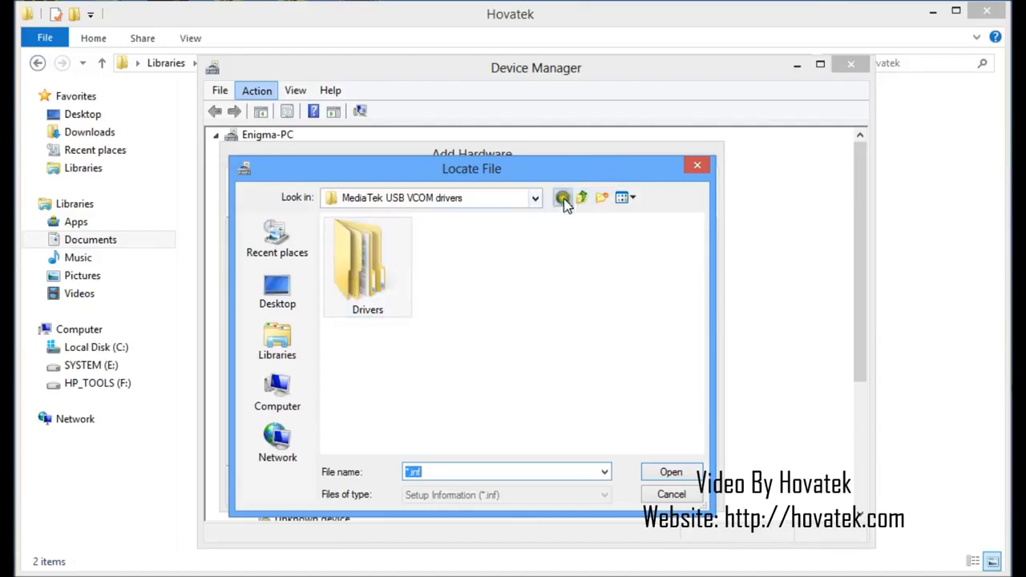
pyautogui.click(583, 198)
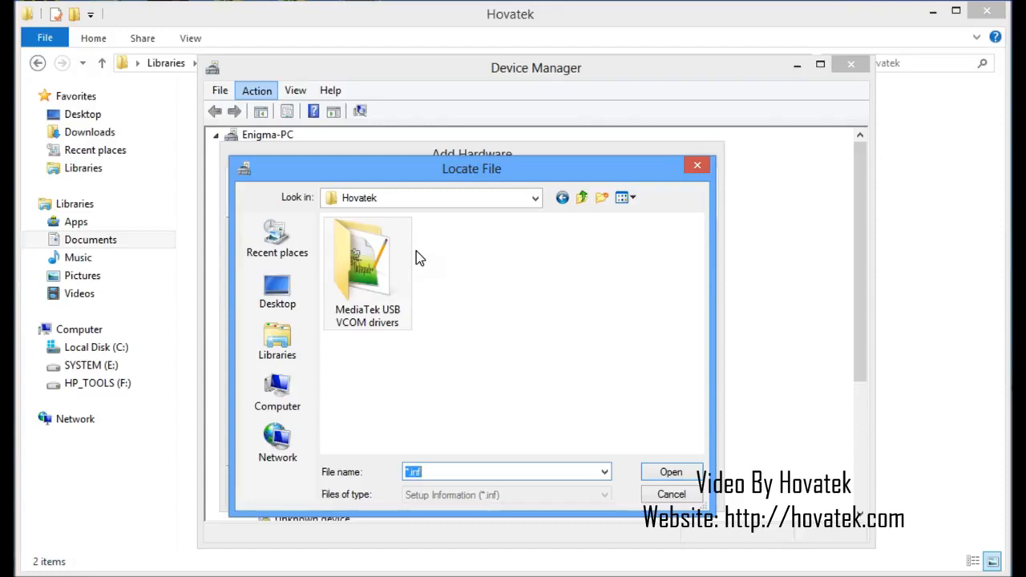
pyautogui.doubleClick(367, 290)
pyautogui.doubleClick(366, 289)
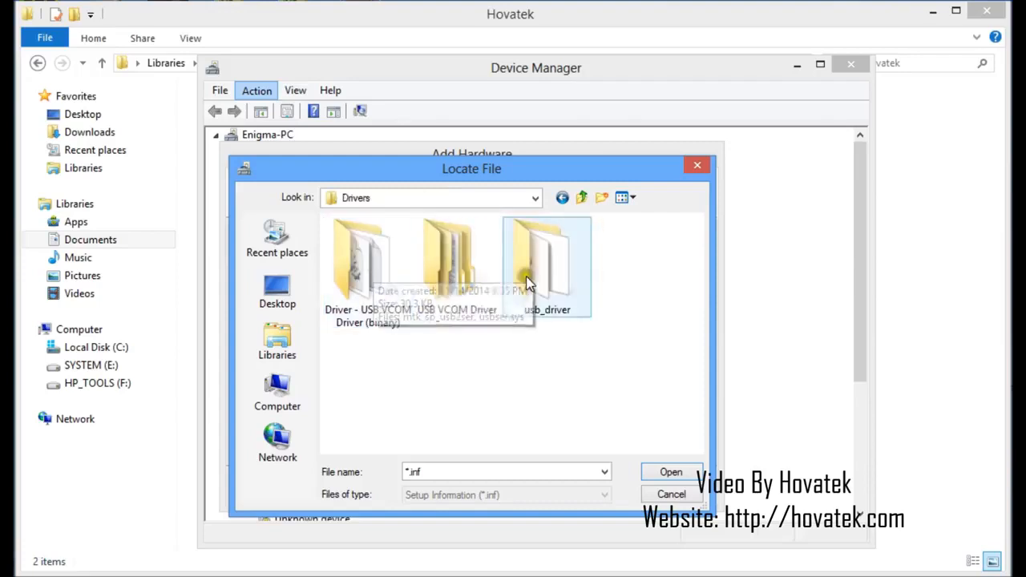
pyautogui.doubleClick(457, 272)
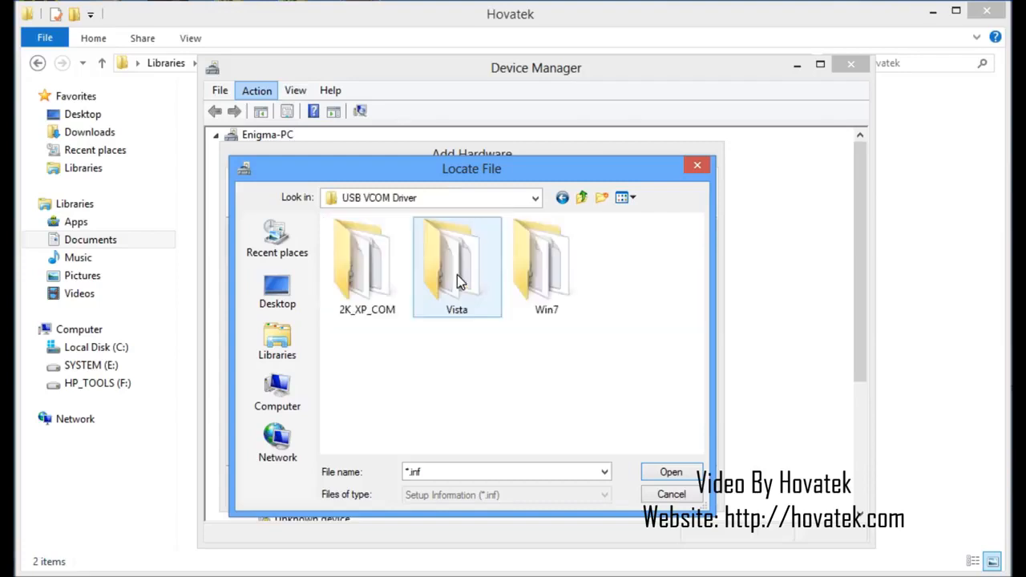
pyautogui.doubleClick(530, 280)
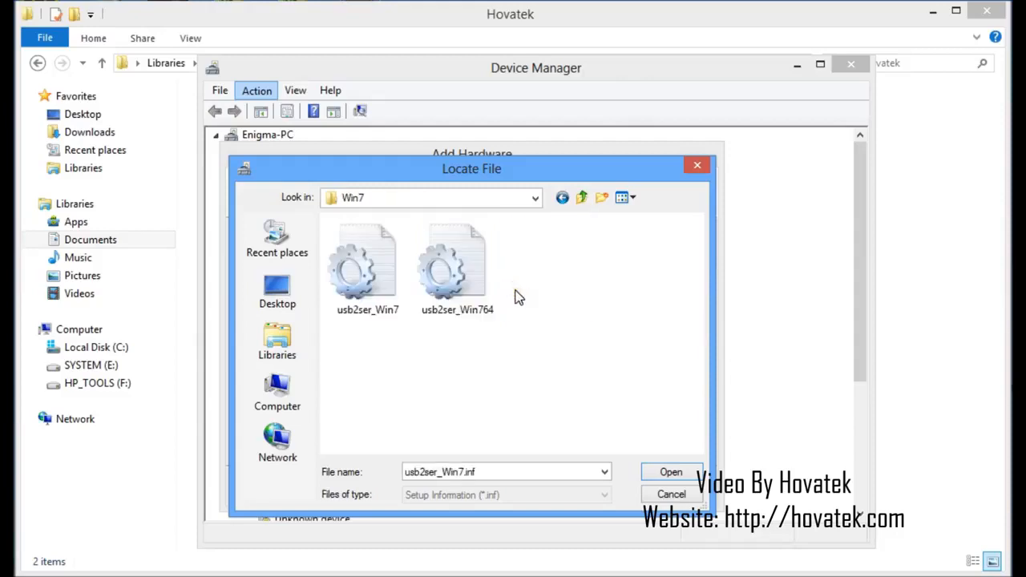
# Load the usb2ser_Win764 setup information file as the driver source
pyautogui.click(454, 277)
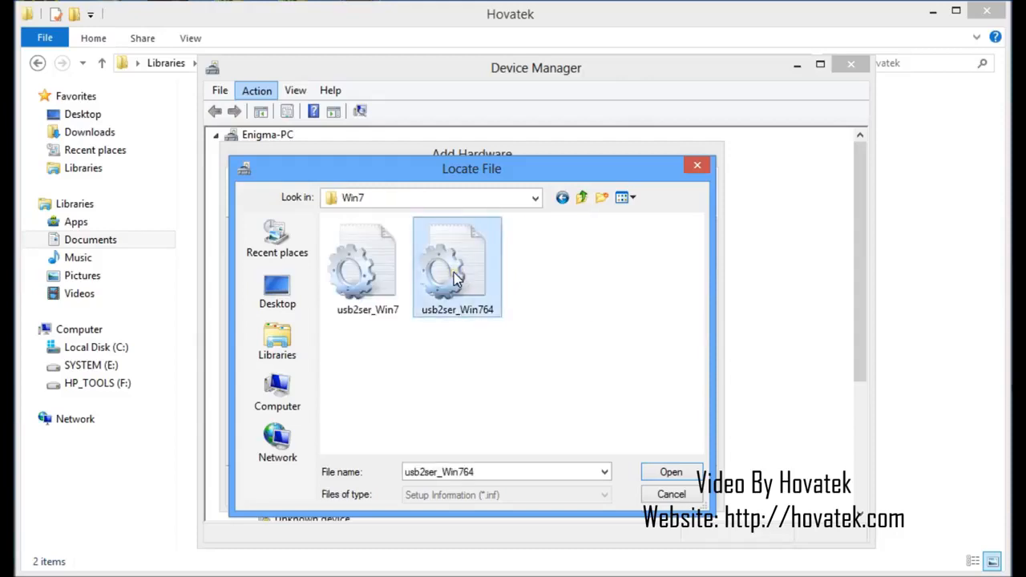
pyautogui.click(359, 269)
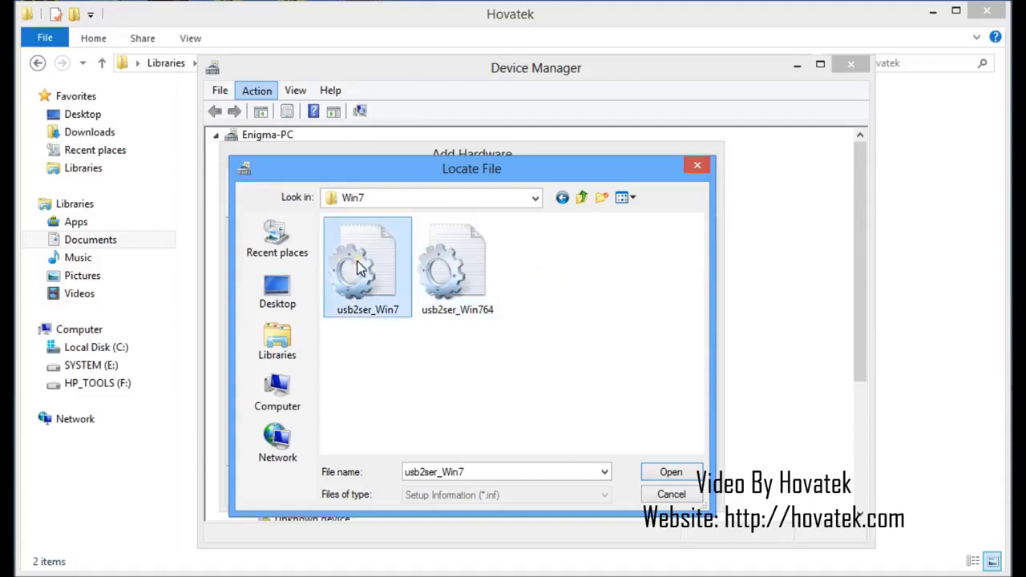
pyautogui.click(441, 261)
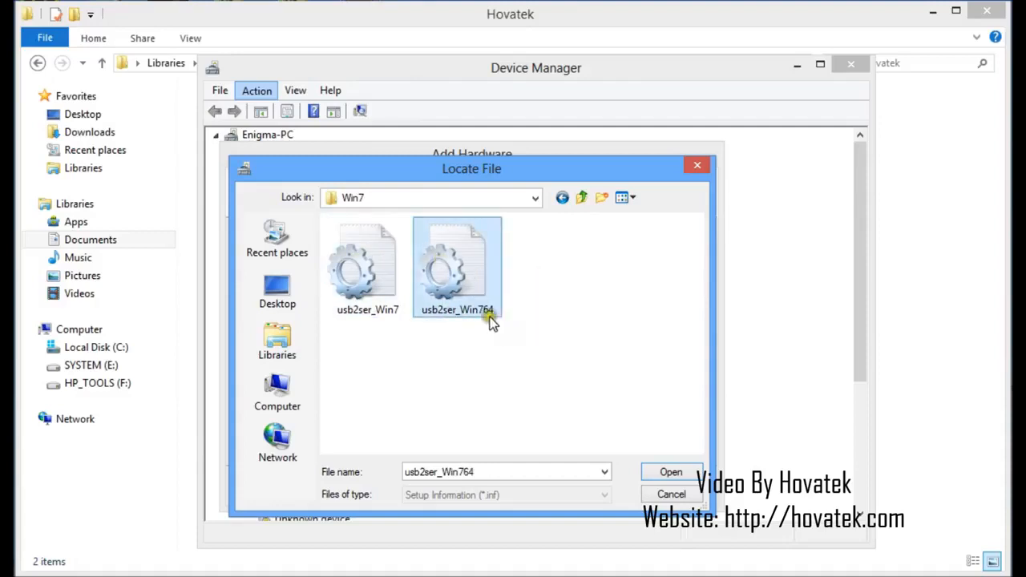
pyautogui.click(672, 473)
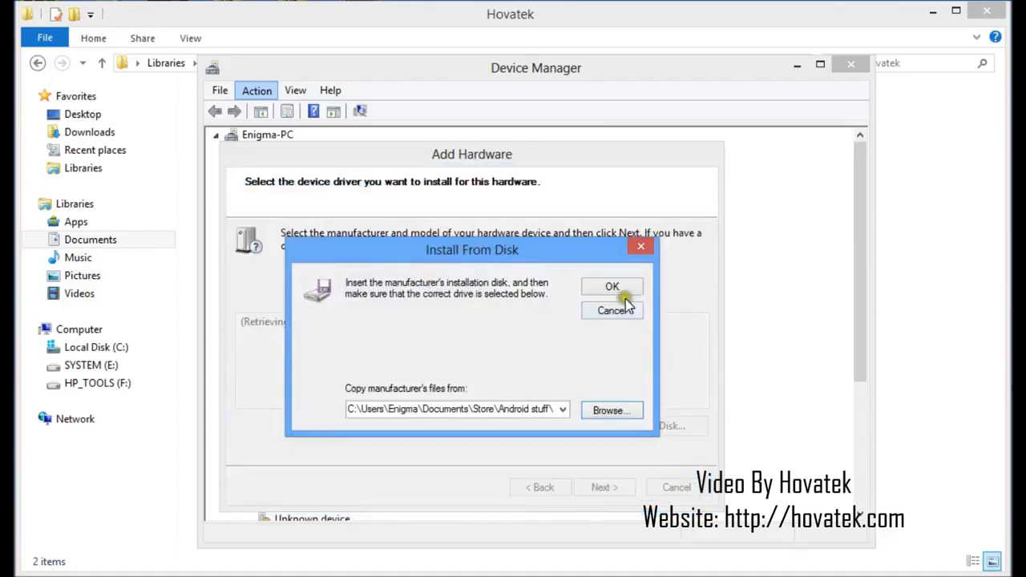
pyautogui.click(613, 287)
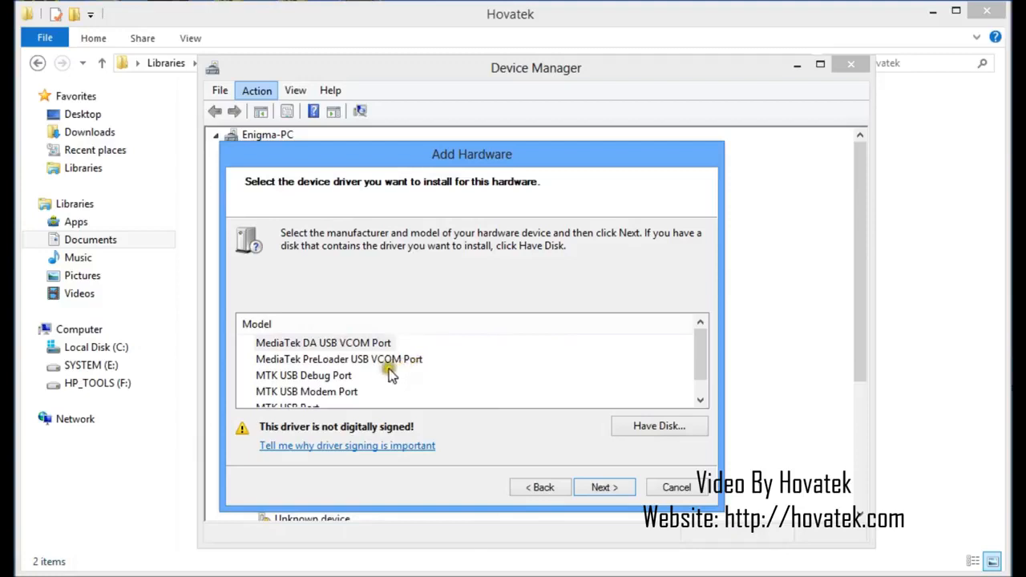
# Install the MediaTek PreLoader USB VCOM Port model and finish the Add Hardware wizard
pyautogui.click(365, 361)
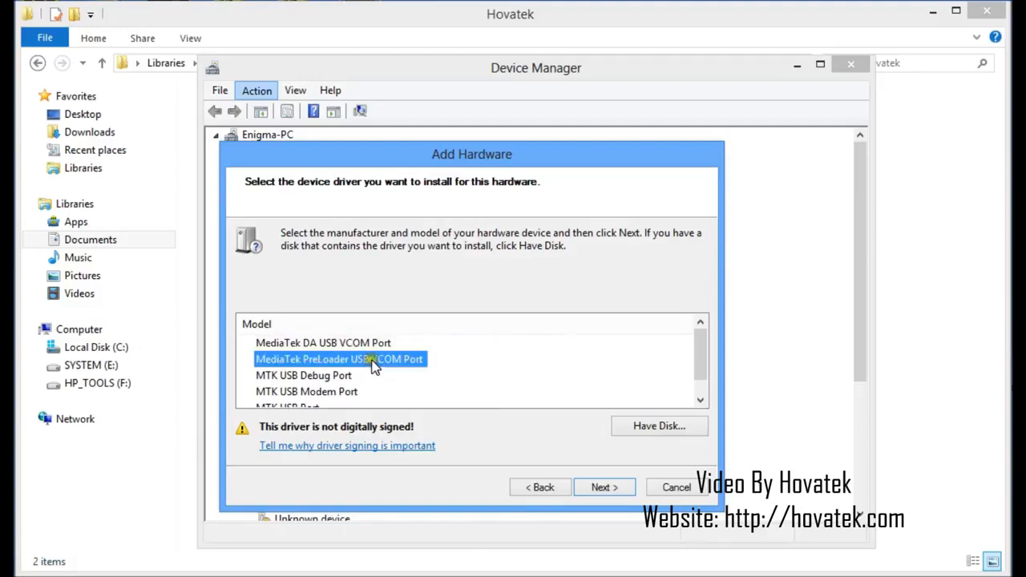
pyautogui.click(603, 487)
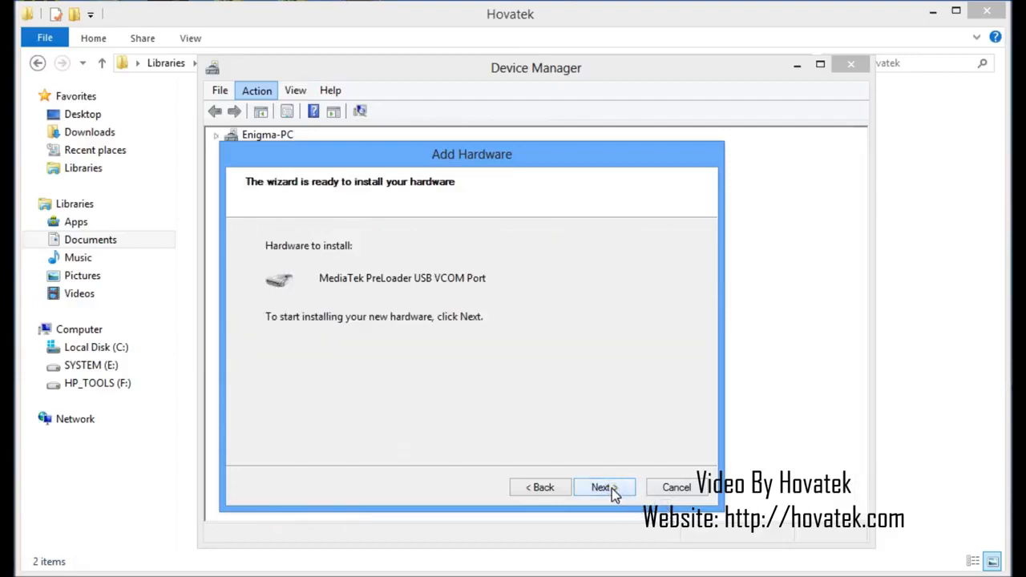
pyautogui.click(602, 487)
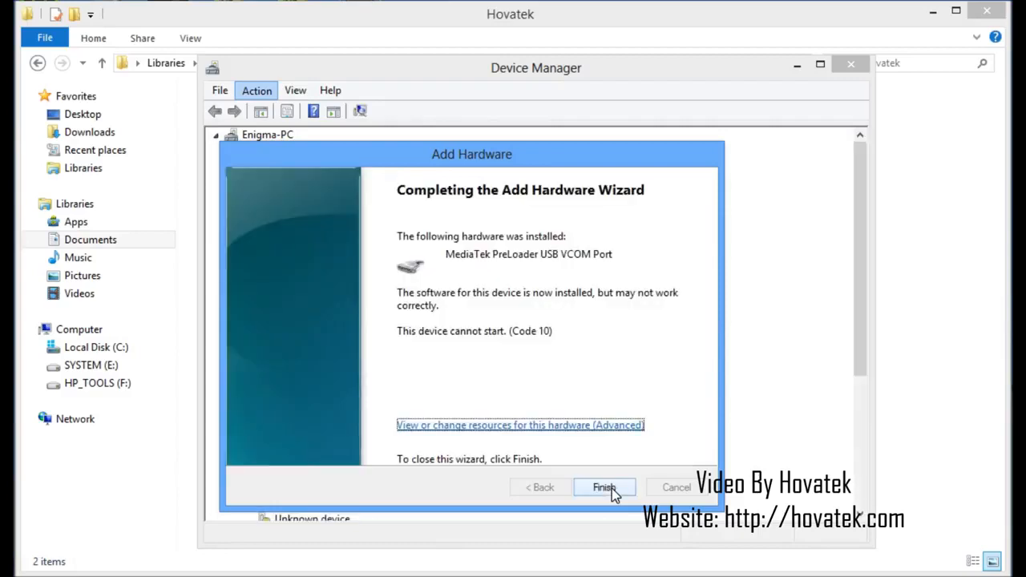
pyautogui.click(599, 489)
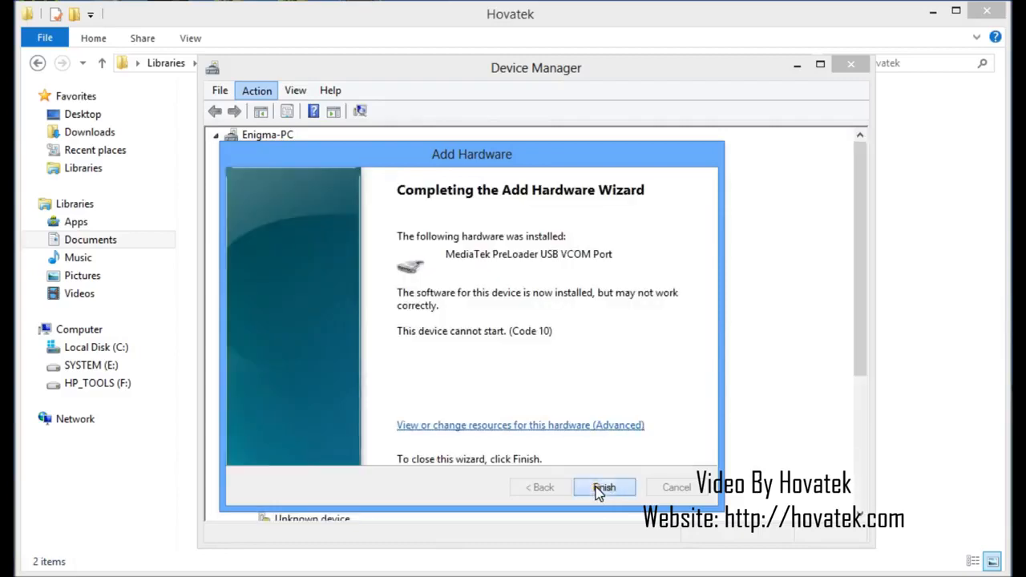